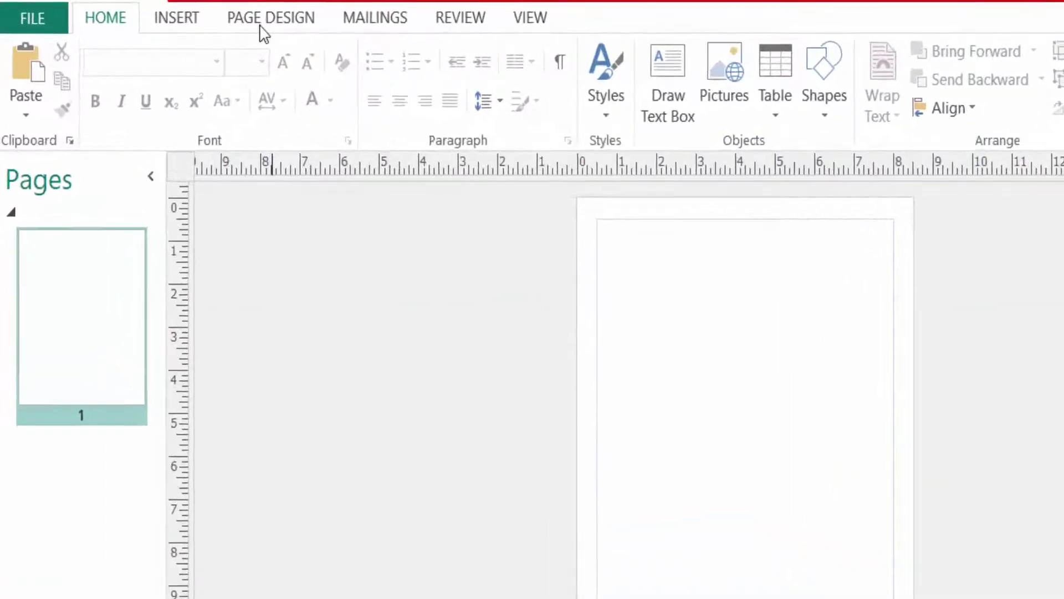
Create a custom page size with the Booklet layout type (5.5 x 8.5 in on 11 x 8.5 in paper).
click(366, 23)
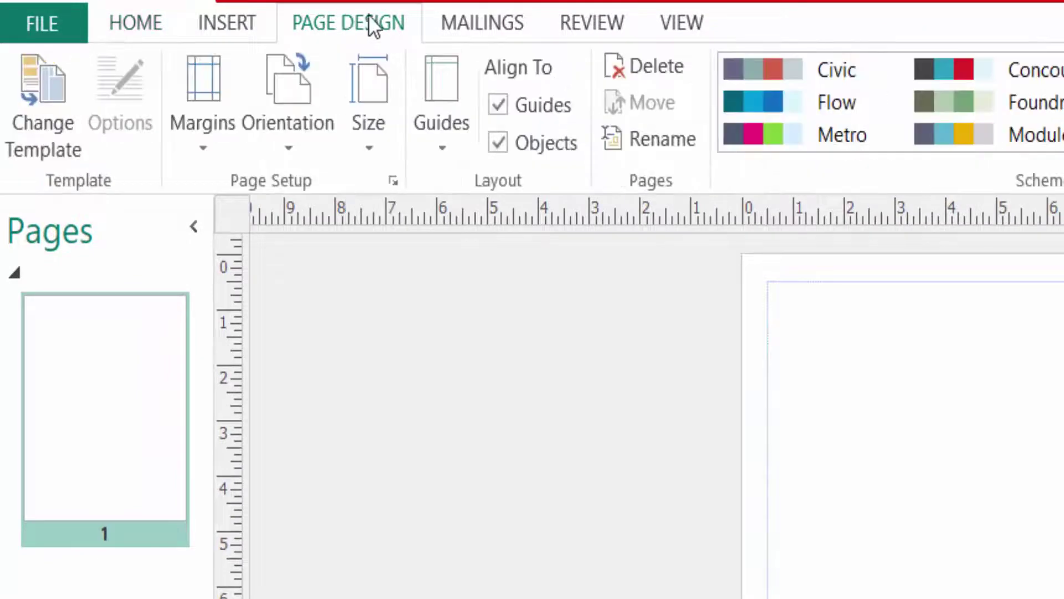
click(367, 148)
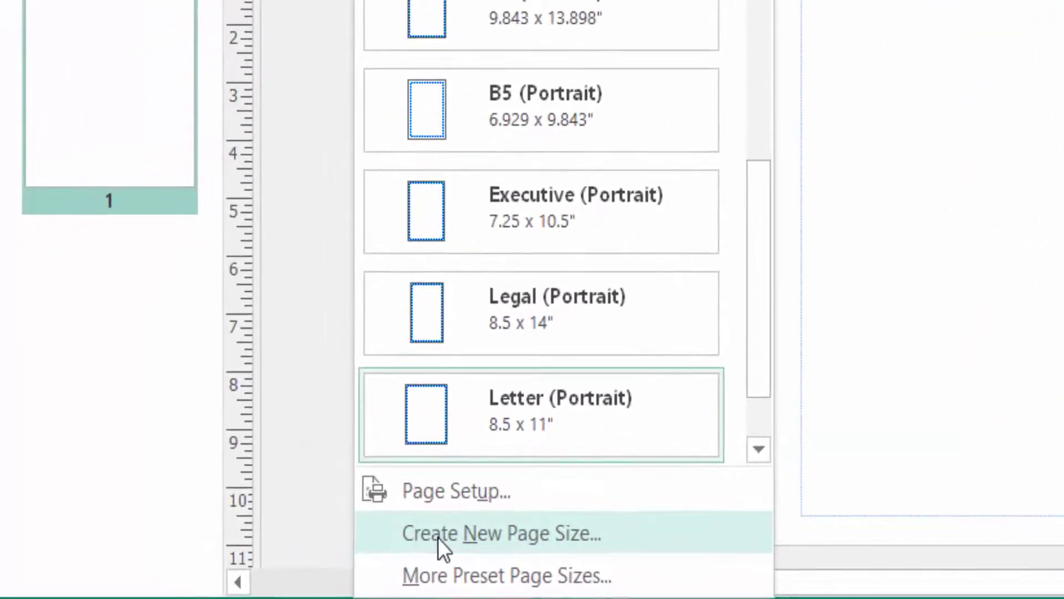
click(263, 538)
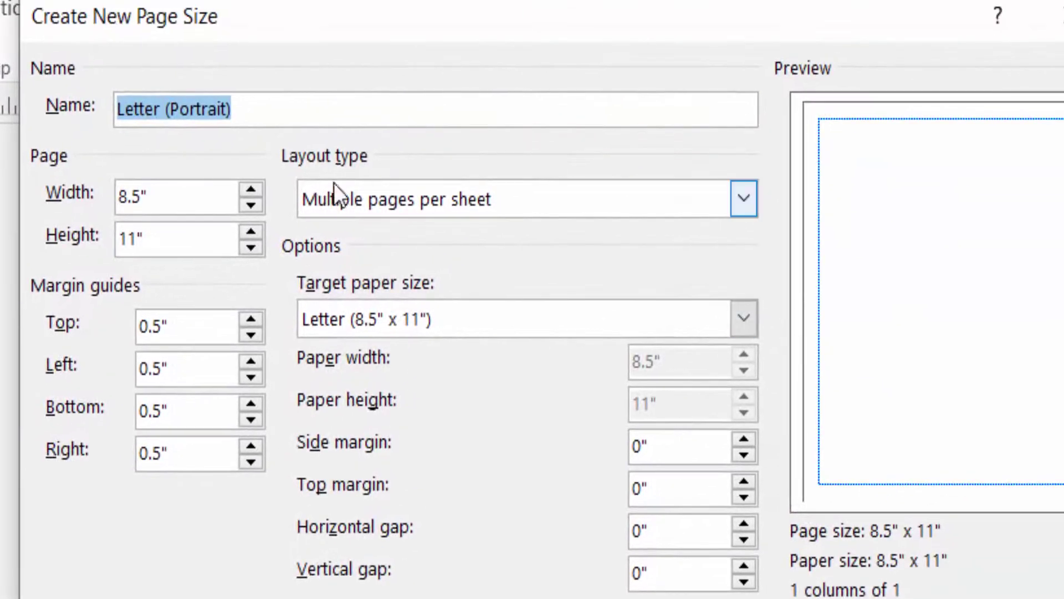
click(384, 197)
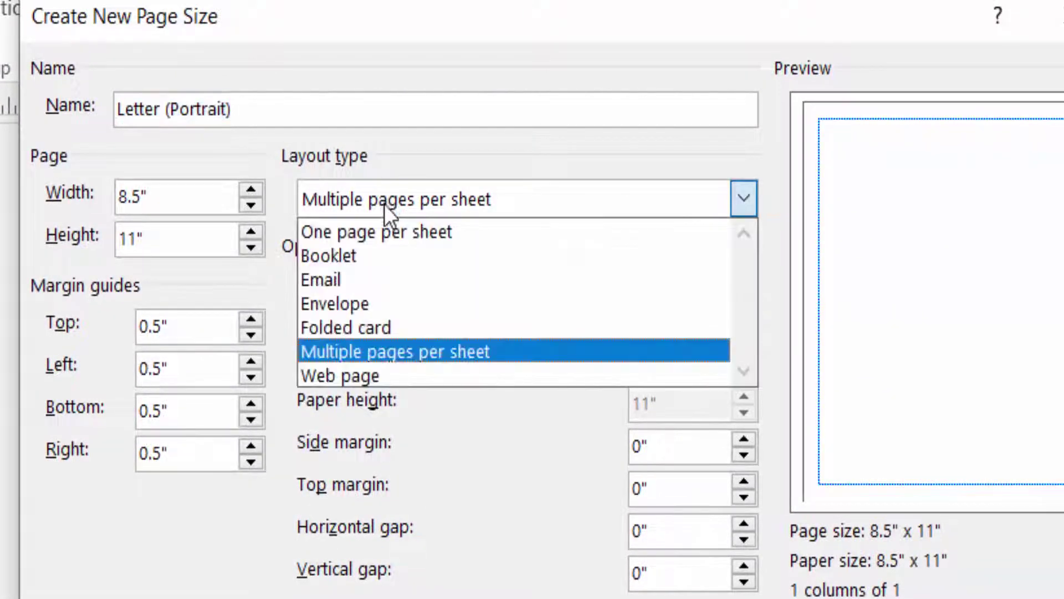
click(333, 259)
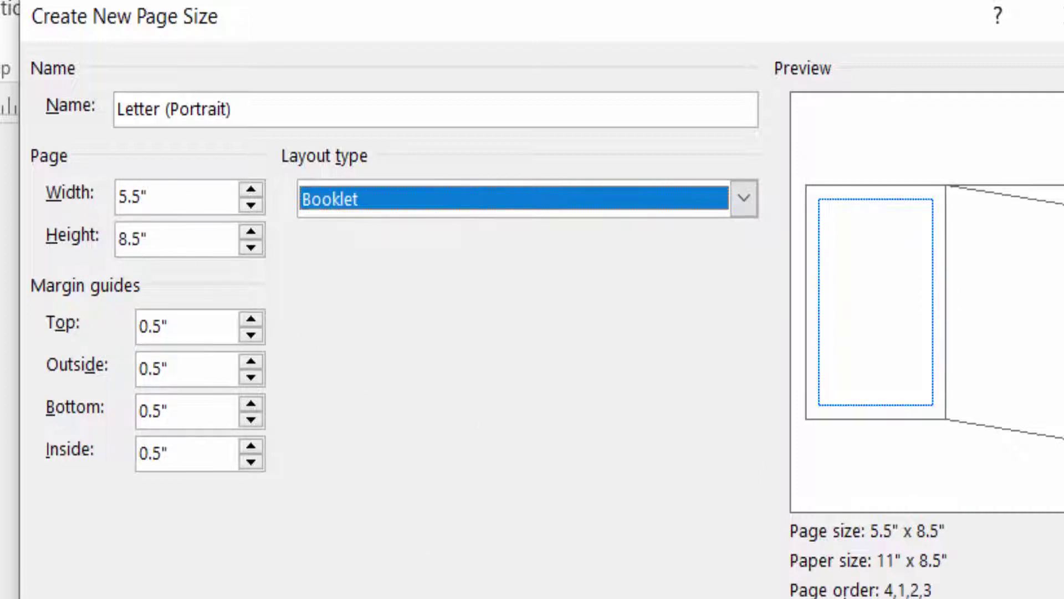
Apply the booklet size and let Publisher insert pages automatically to make four pages.
key(Return)
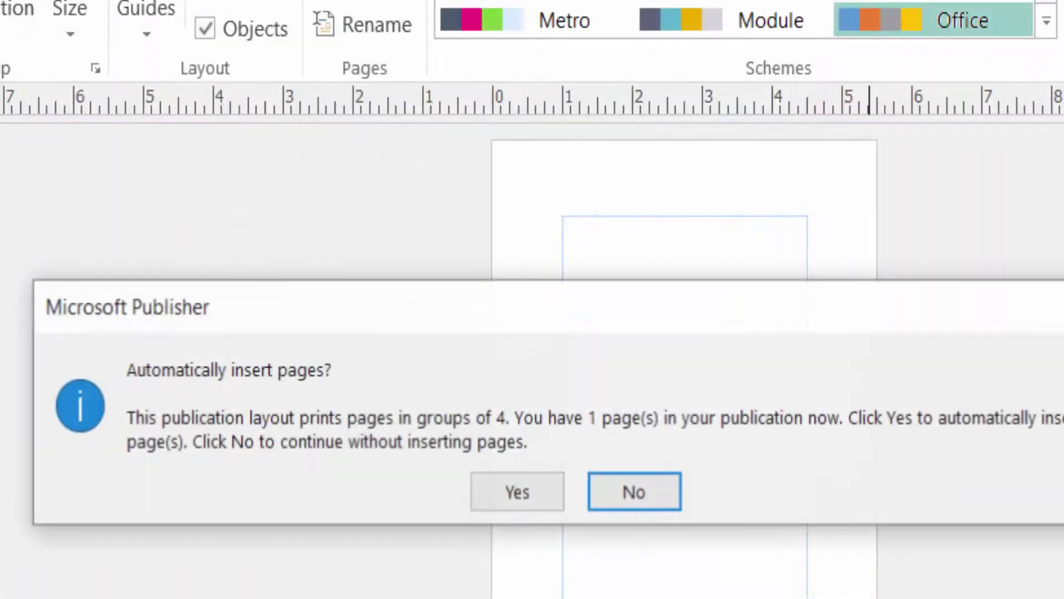
click(495, 490)
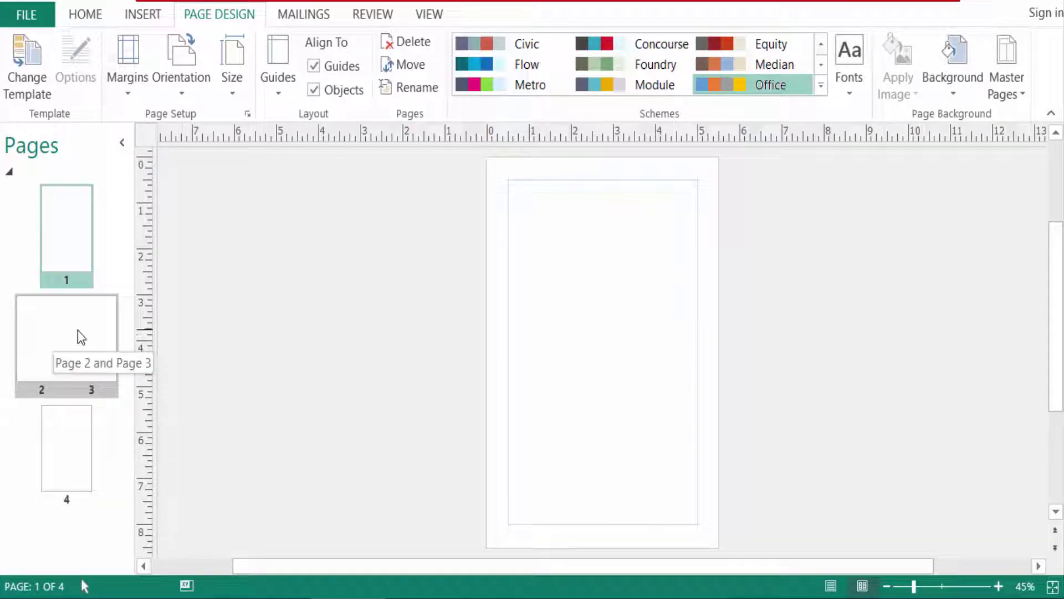
Check page 4, the pages 2–3 spread and page 1 in the page thumbnails.
click(61, 464)
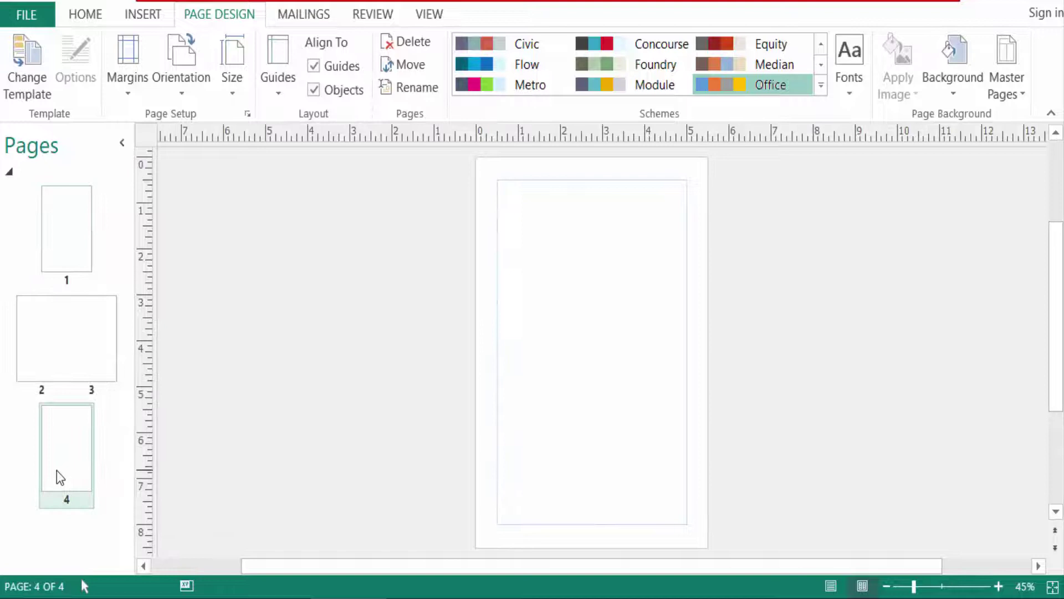
click(67, 264)
click(69, 319)
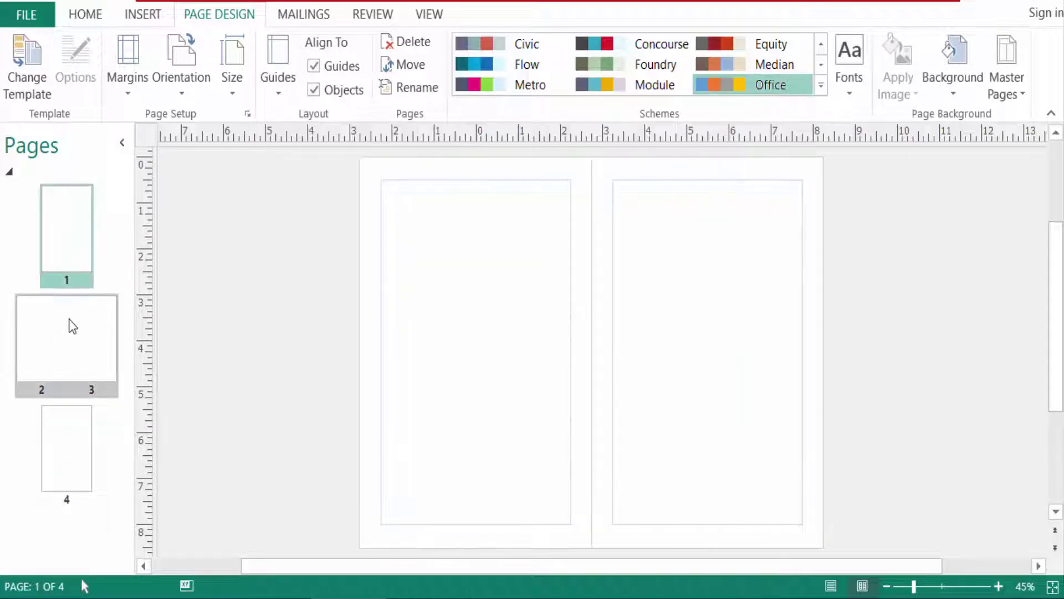
click(64, 433)
click(72, 223)
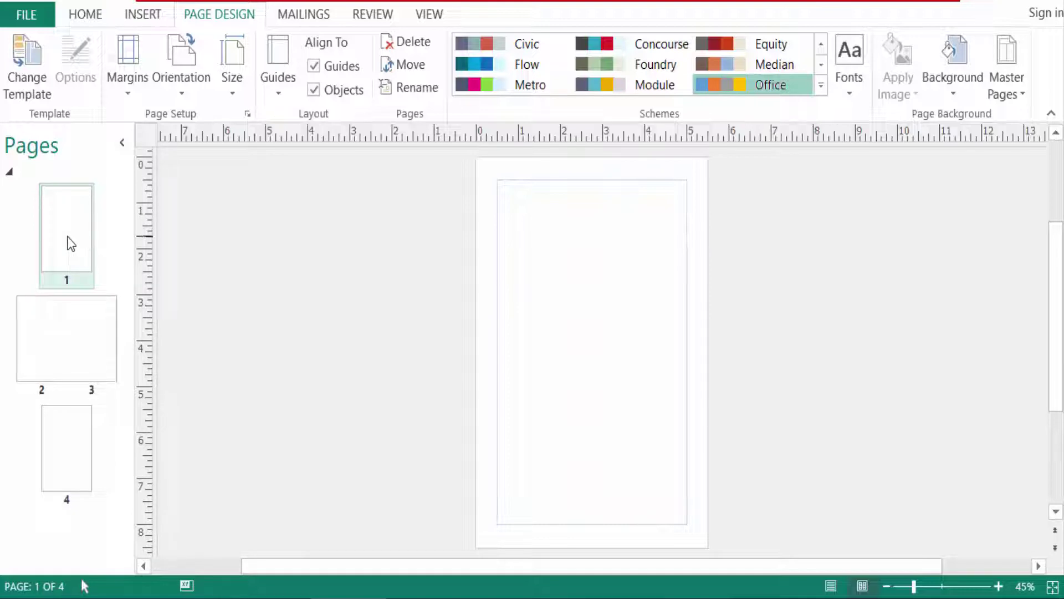
click(143, 15)
click(963, 150)
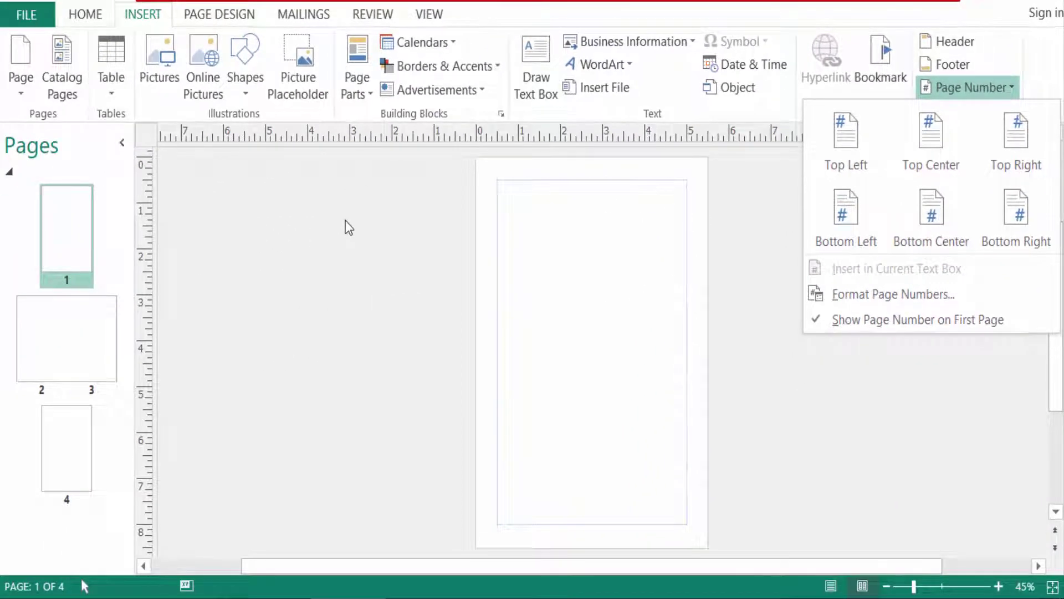
click(348, 227)
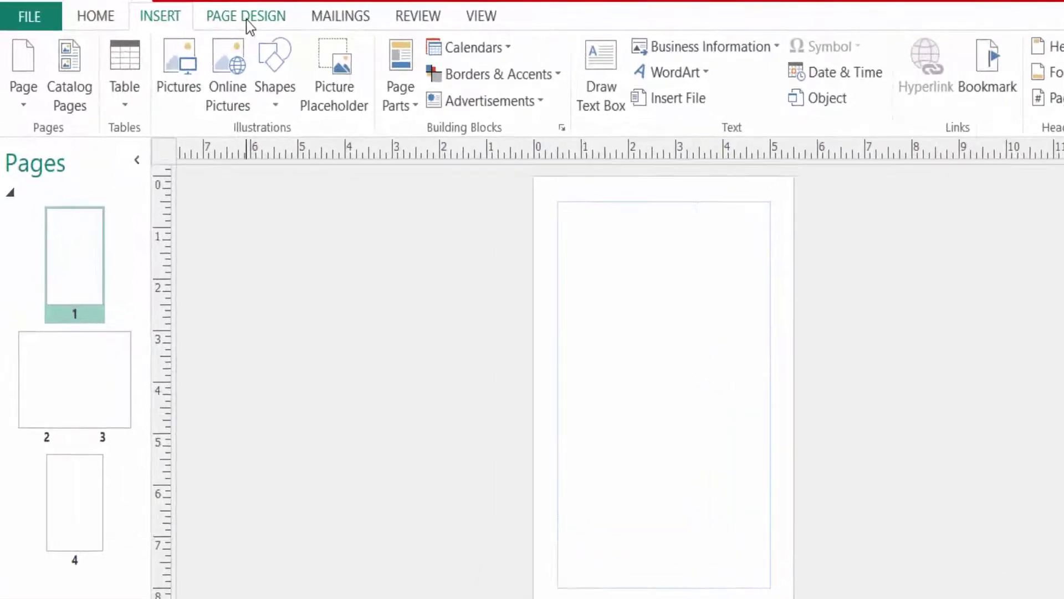
Edit the two-page master page and show its header and footer text boxes.
click(246, 18)
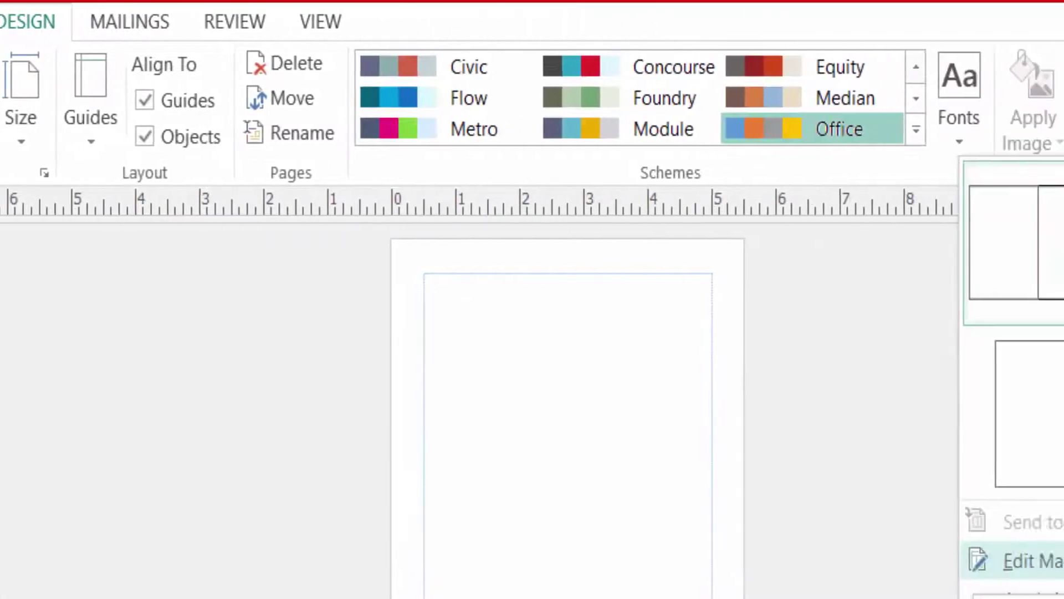
click(855, 571)
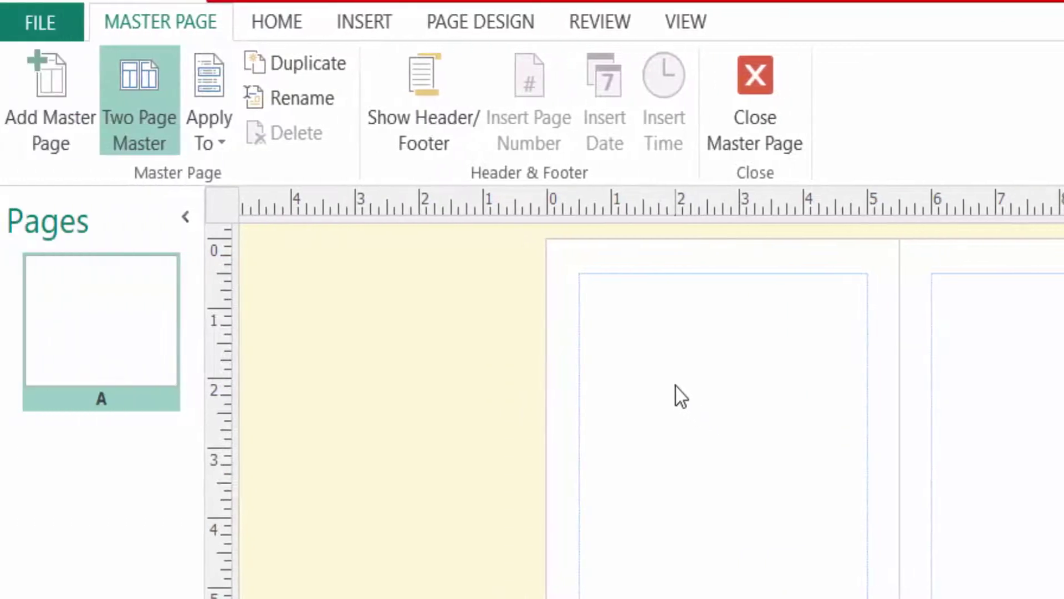
click(431, 129)
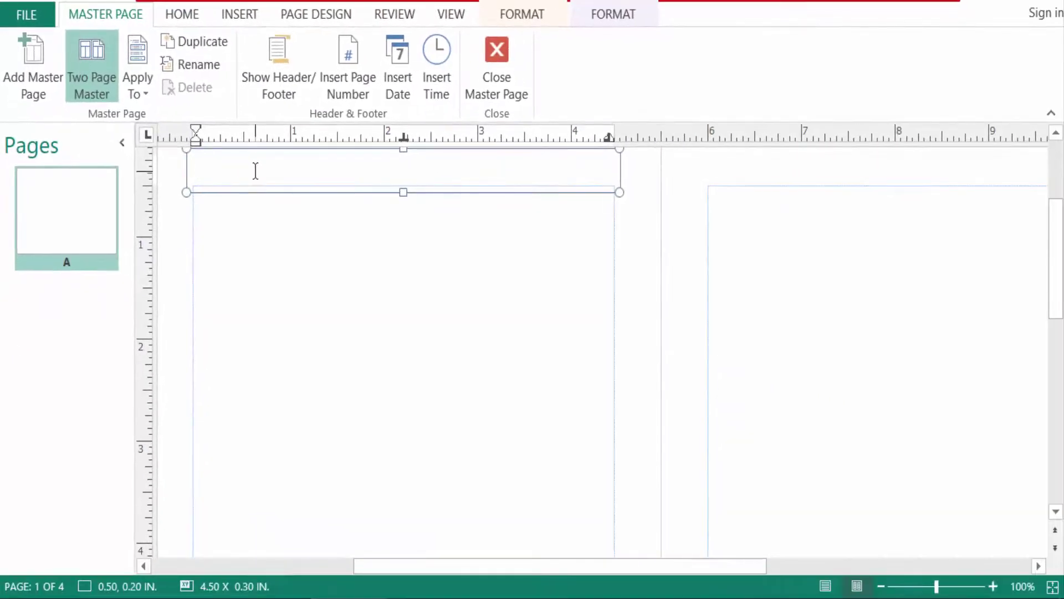
scroll(347, 288, down, 1)
scroll(366, 335, down, 2)
scroll(366, 375, down, 2)
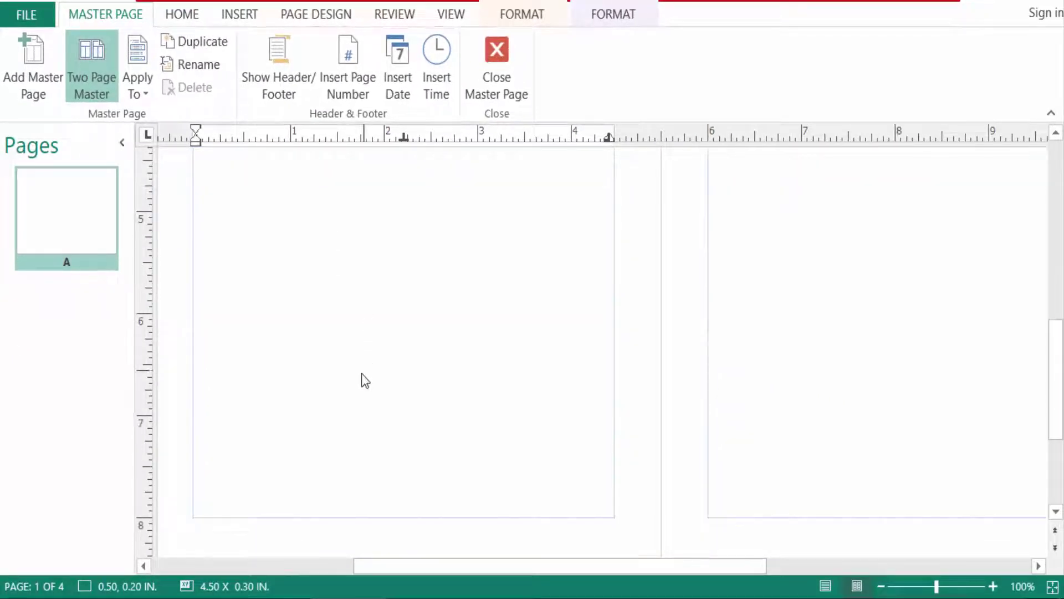
Enter 'page' plus an automatic page-number field in the left and right master footers.
click(269, 538)
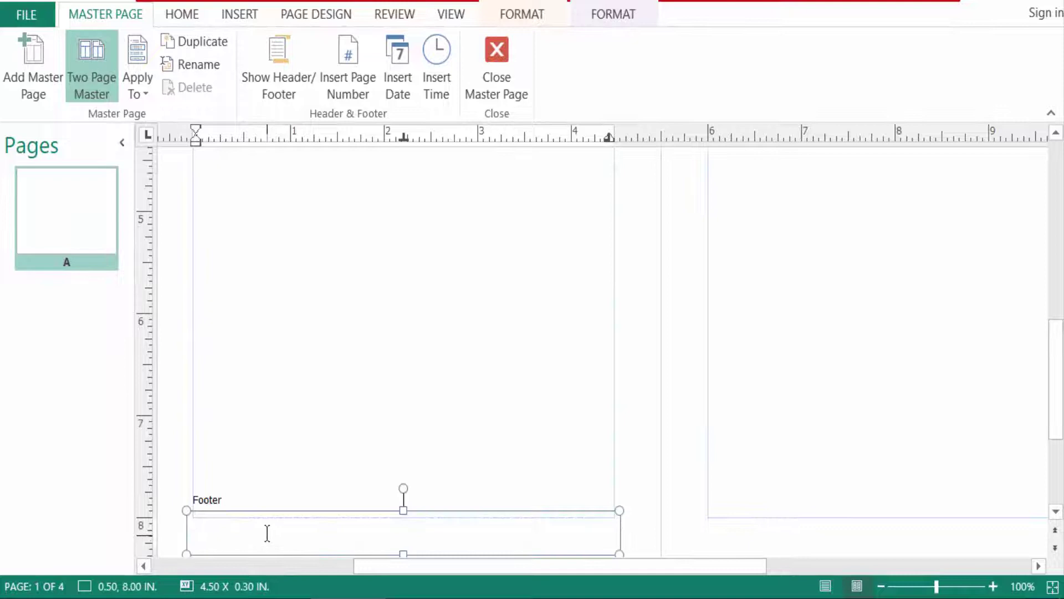
text(p)
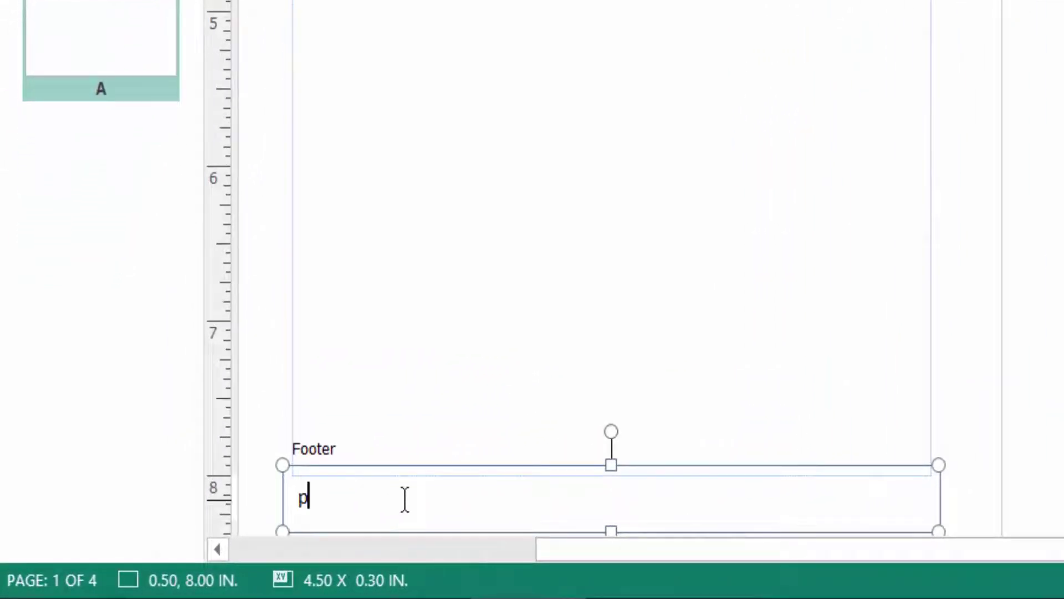
text(age)
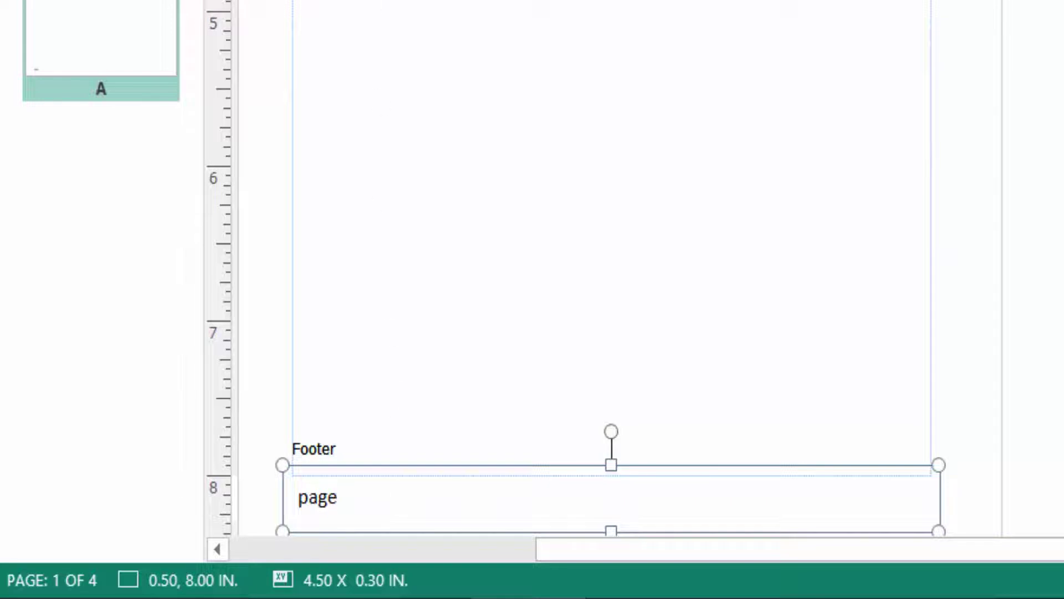
text(#)
click(1060, 499)
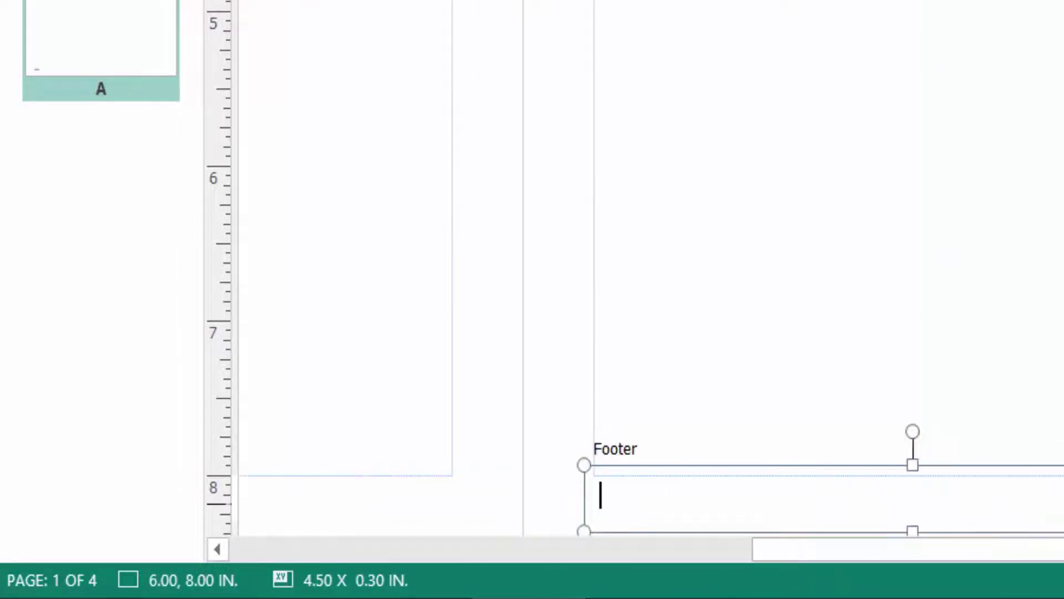
text(pa)
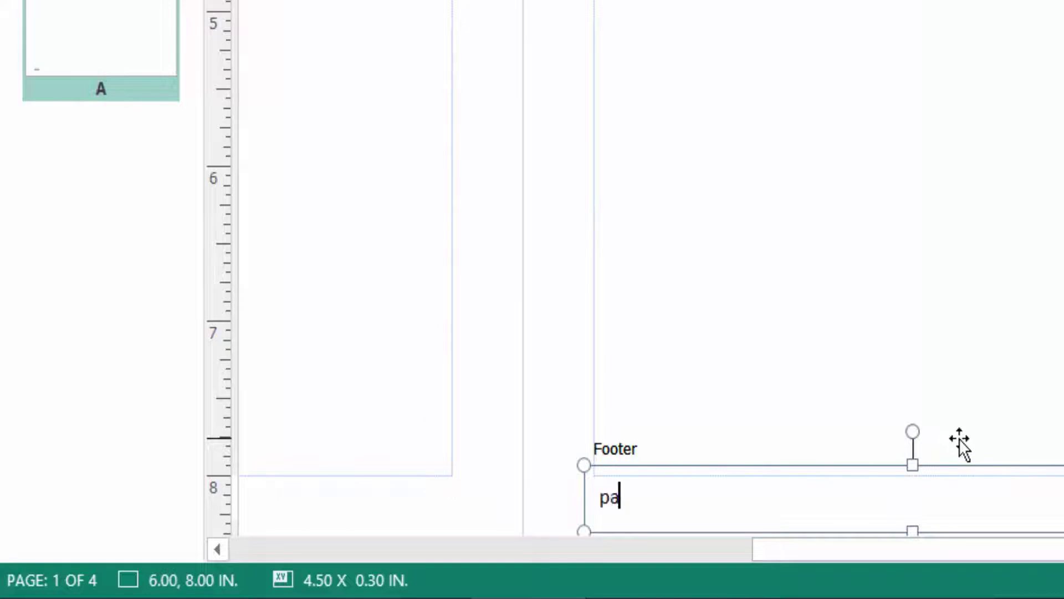
text(ge)
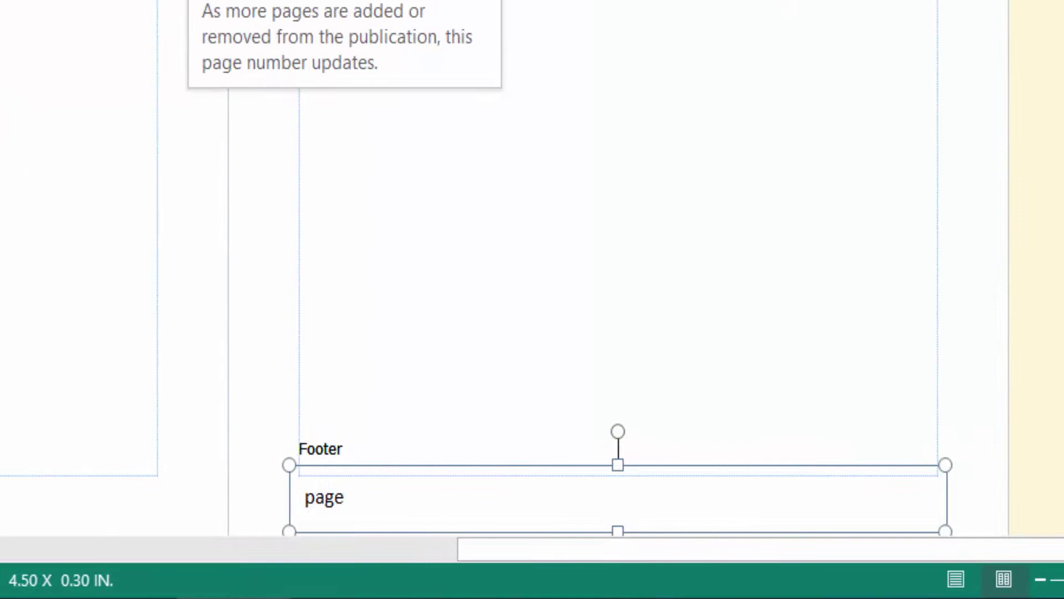
text(#)
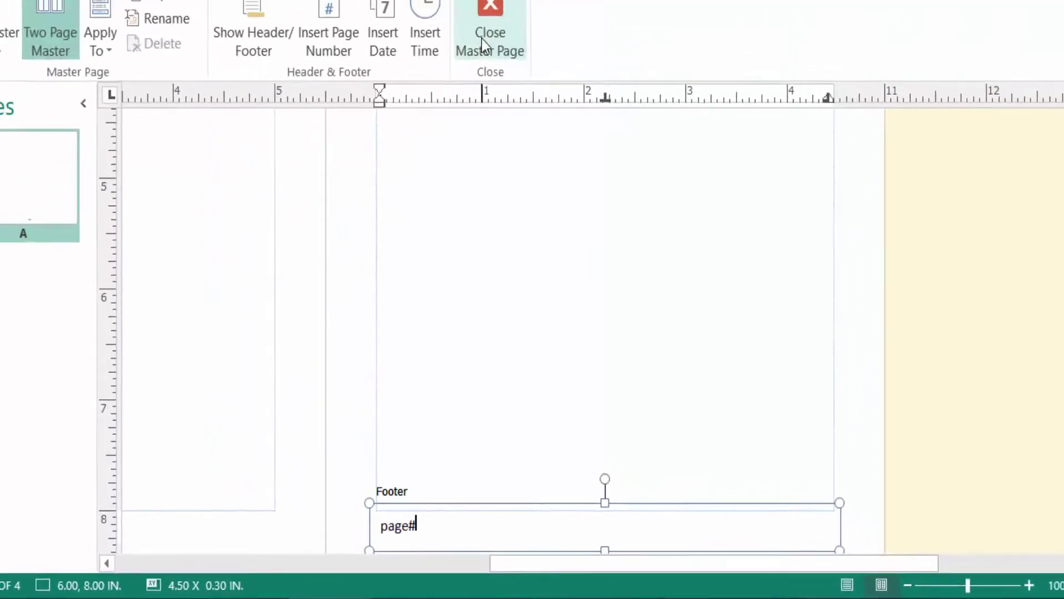
Close the master page and verify the page2, page3 and page4 footers on the spread and page 4.
click(496, 67)
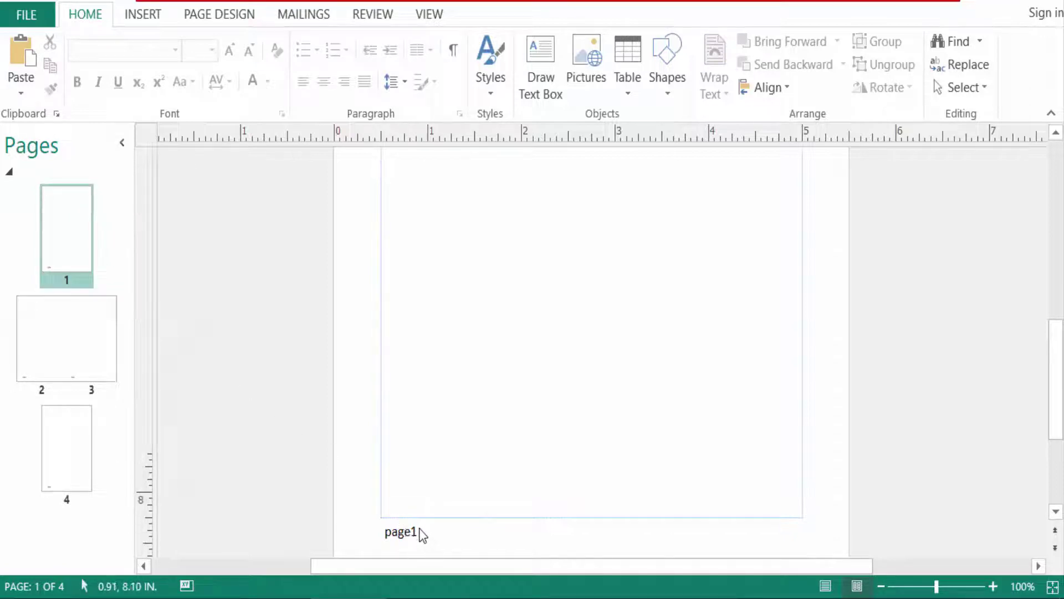
scroll(419, 534, down, 5)
click(60, 333)
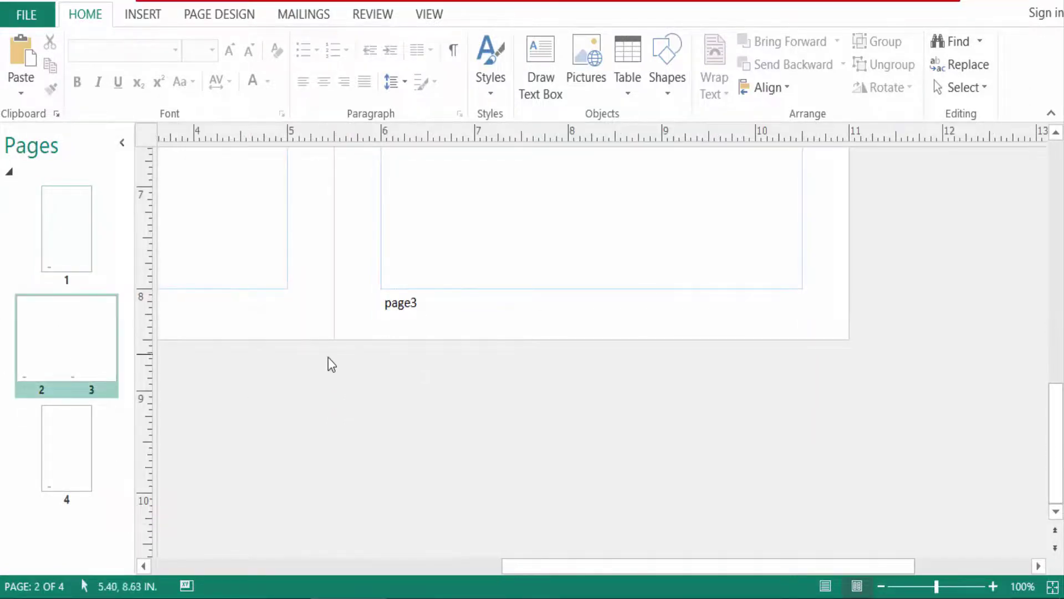
drag(532, 567, 292, 565)
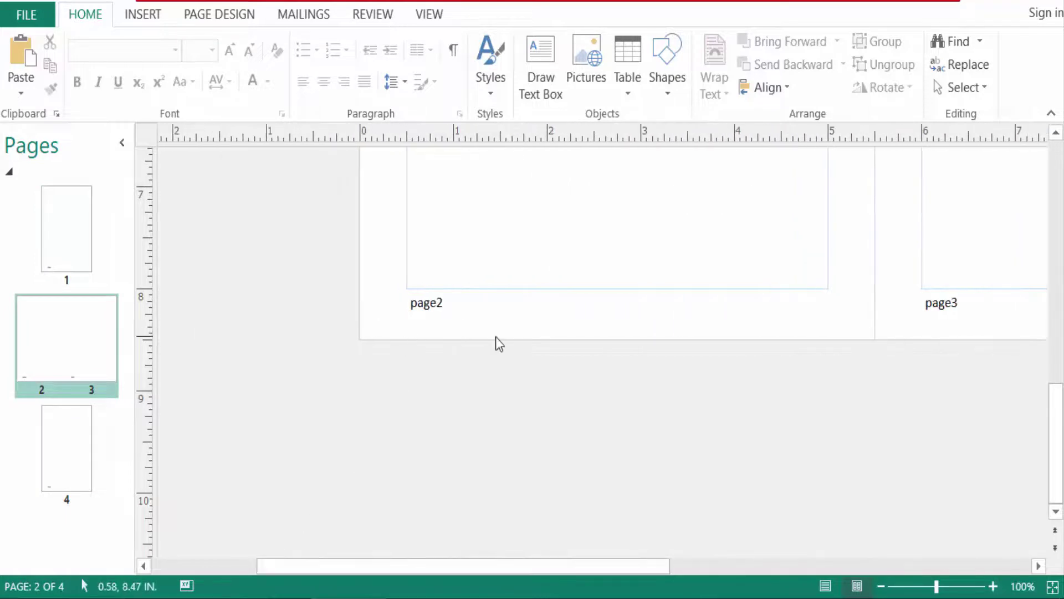
click(43, 458)
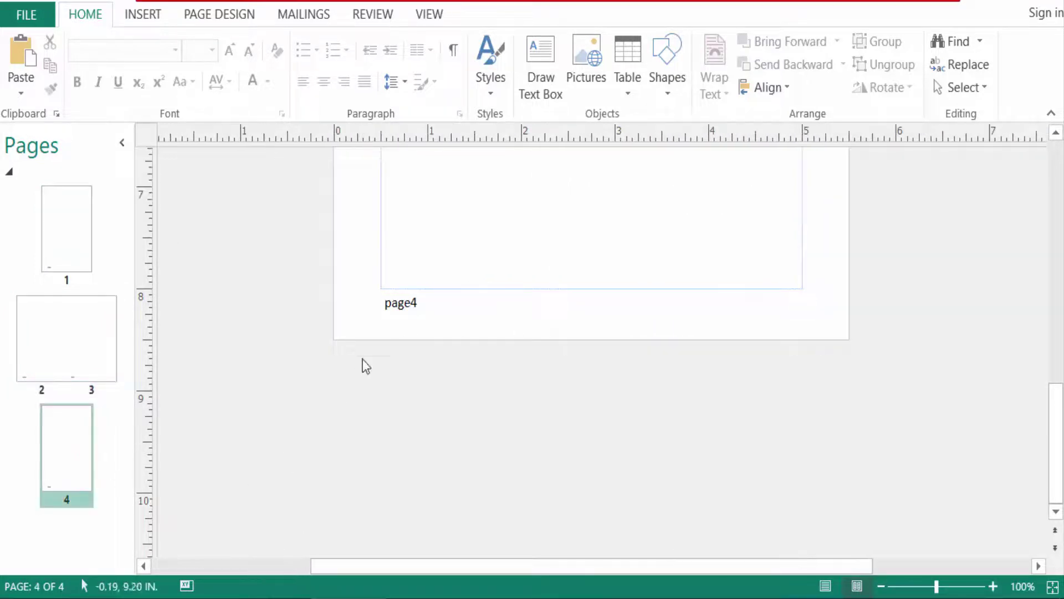
scroll(410, 316, up, 1)
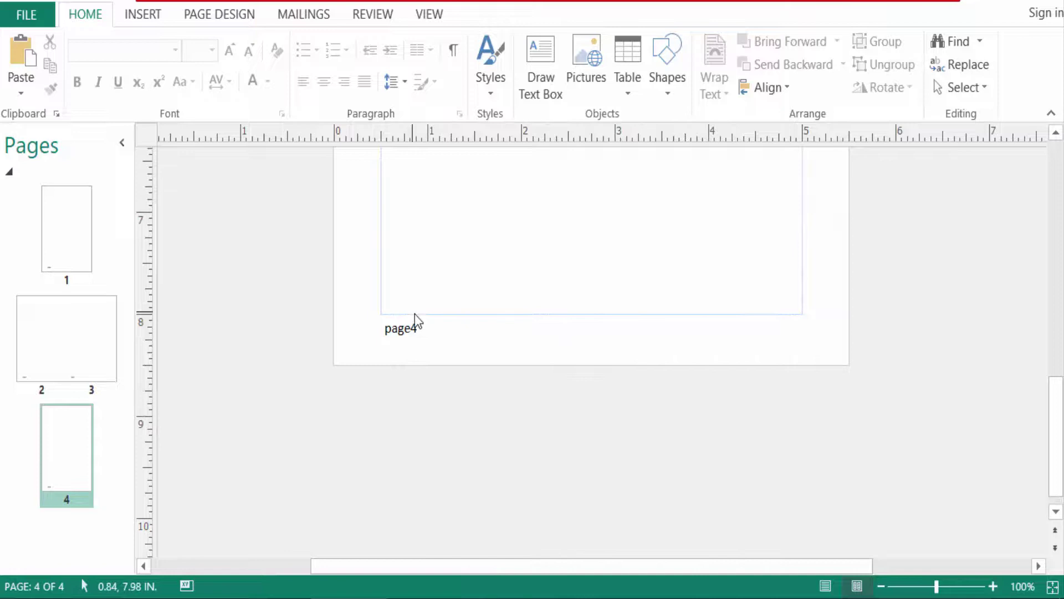